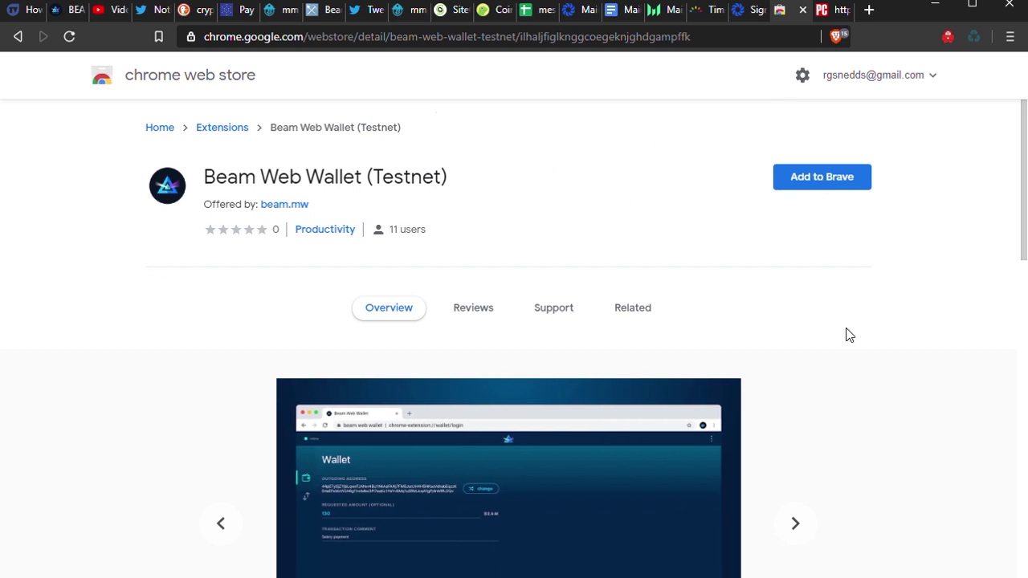
- Add the Beam Web Wallet (Testnet) extension to the browser from the Chrome Web Store
{"action": "left_click", "coordinate": [822, 184]}
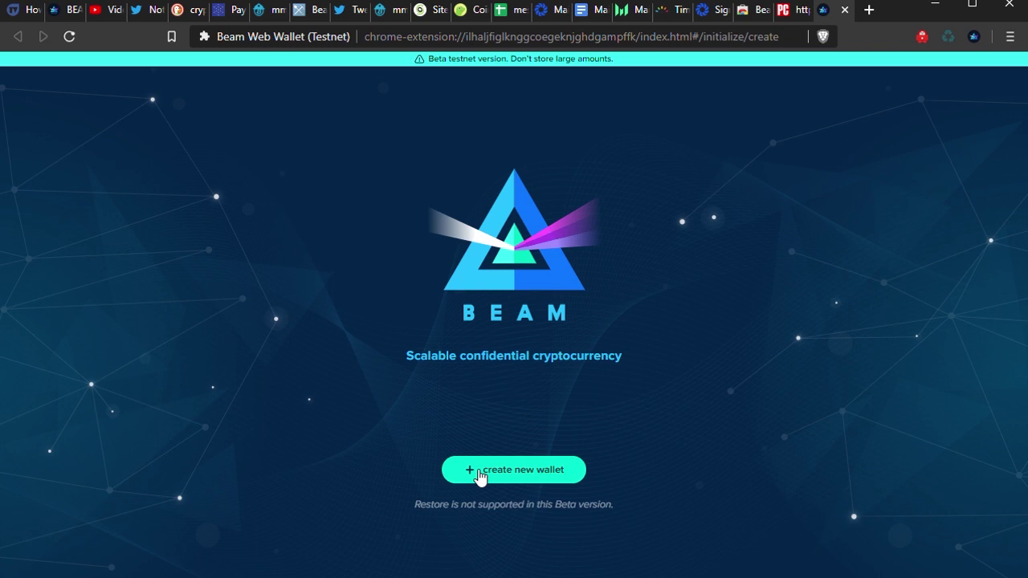
- Start a new wallet, accept the seed phrase safety advice, and proceed to verifying the 12 words
{"action": "left_click", "coordinate": [479, 474]}
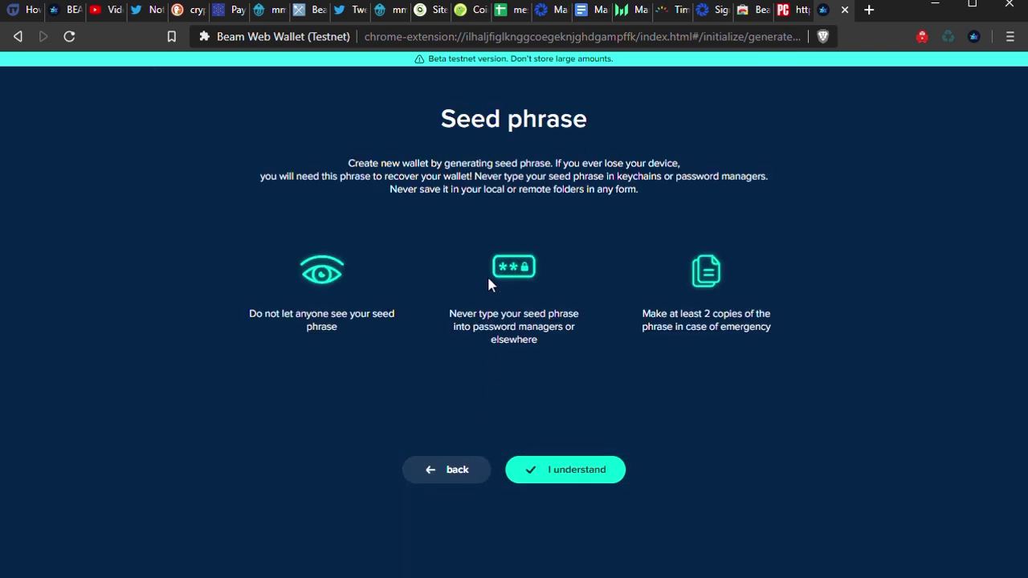
{"action": "left_click", "coordinate": [564, 476]}
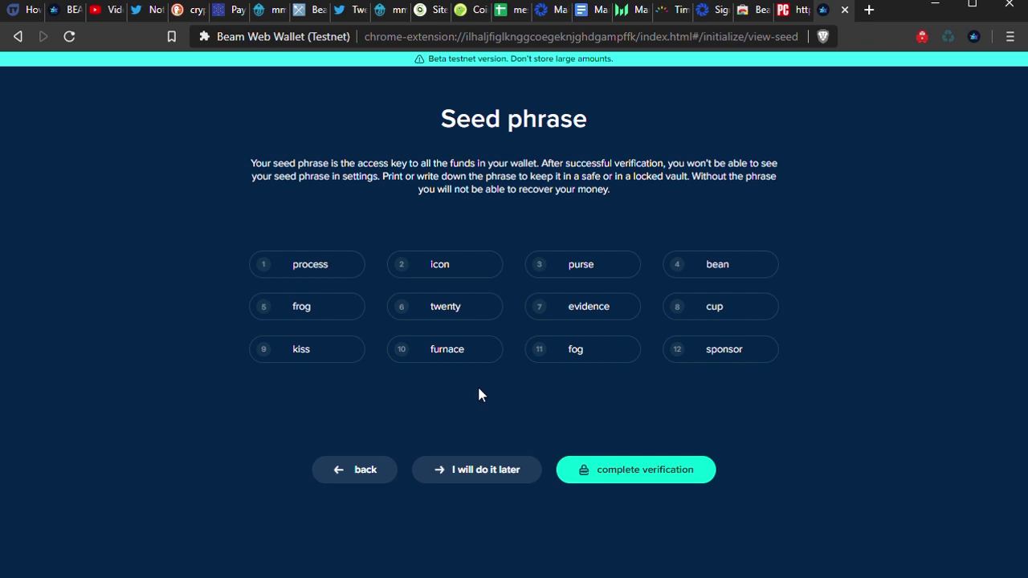
{"action": "left_click", "coordinate": [624, 471]}
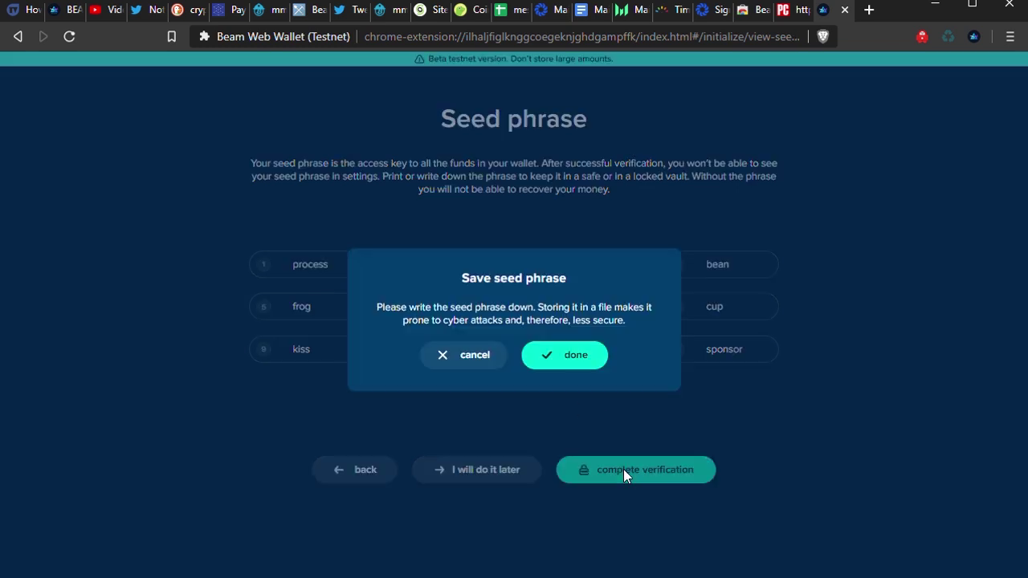
- Confirm the seed phrase was saved and enter the requested seed words into their numbered fields
{"action": "left_click", "coordinate": [561, 357]}
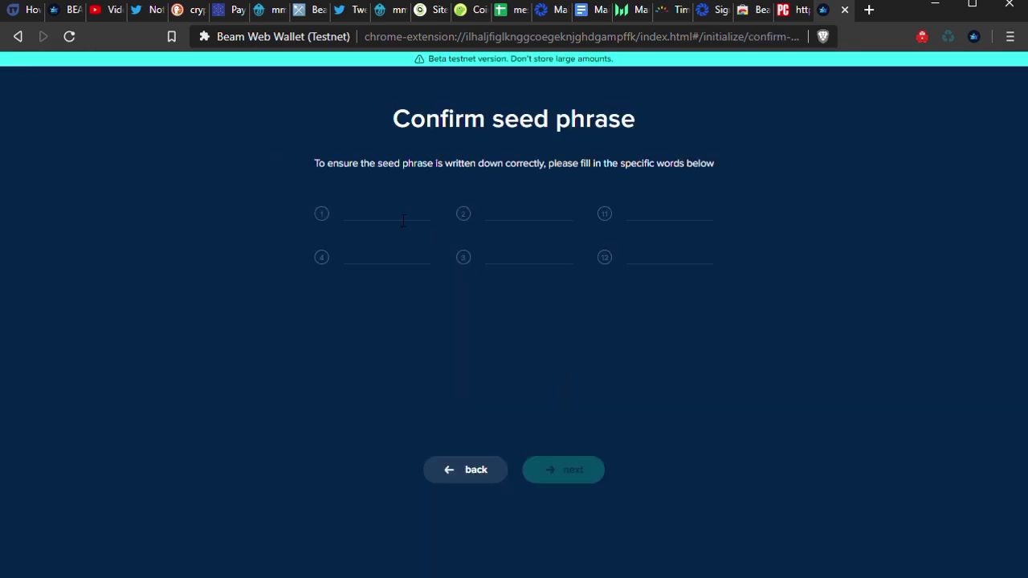
{"action": "left_click", "coordinate": [419, 221]}
{"action": "type", "text": "process"}
{"action": "key", "text": "Tab"}
{"action": "type", "text": "icon"}
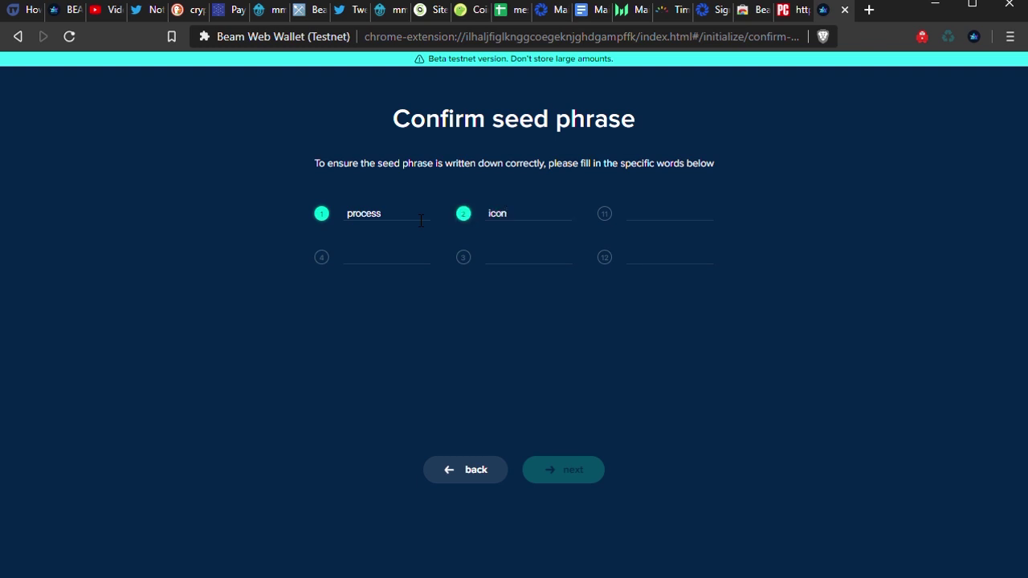
{"action": "type", "text": "fog"}
{"action": "type", "text": "bean"}
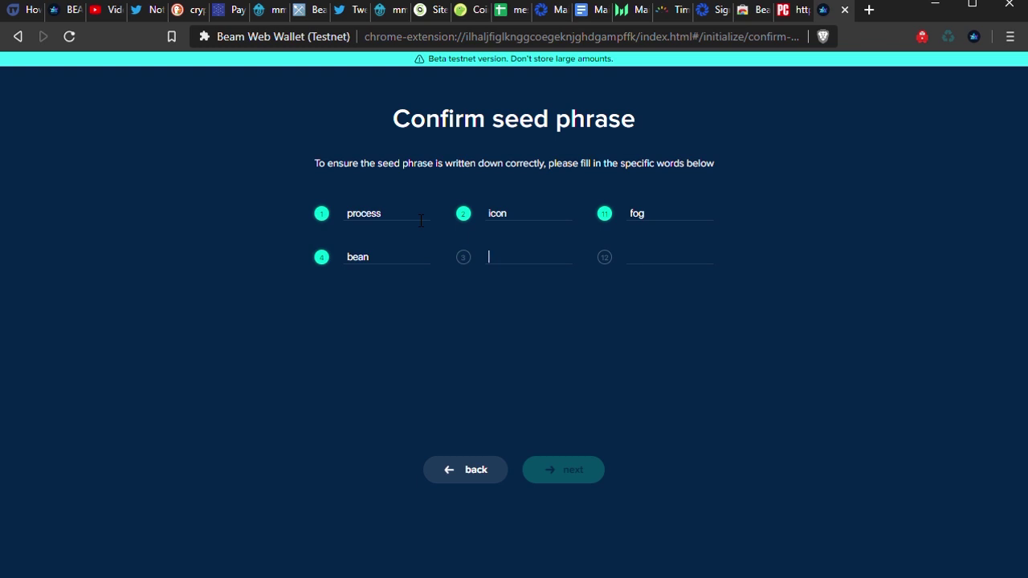
{"action": "type", "text": "pursespon"}
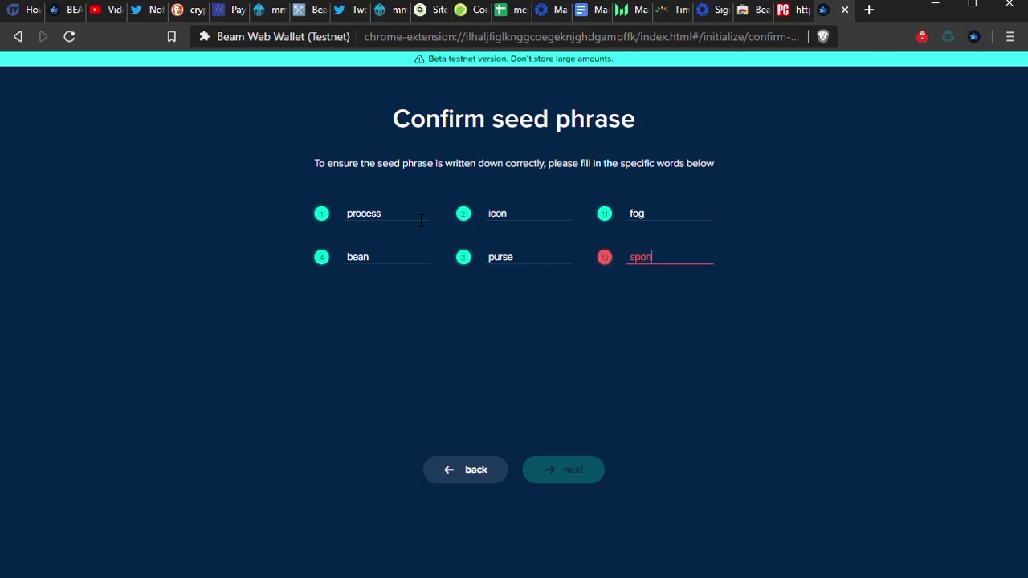
{"action": "type", "text": "sor"}
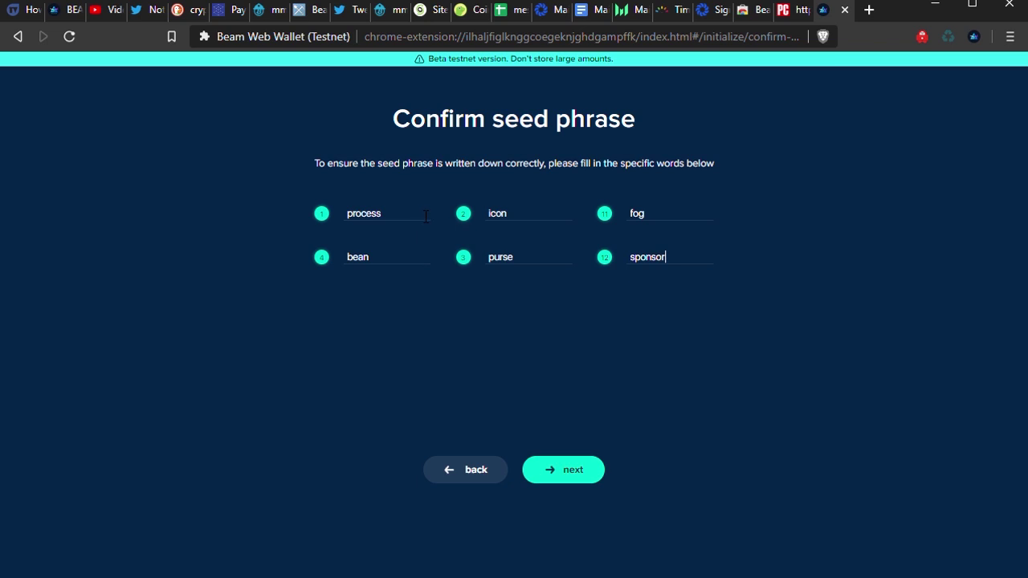
- Enter and confirm a wallet password, then open the new wallet showing 0 BEAM
{"action": "left_click", "coordinate": [572, 472]}
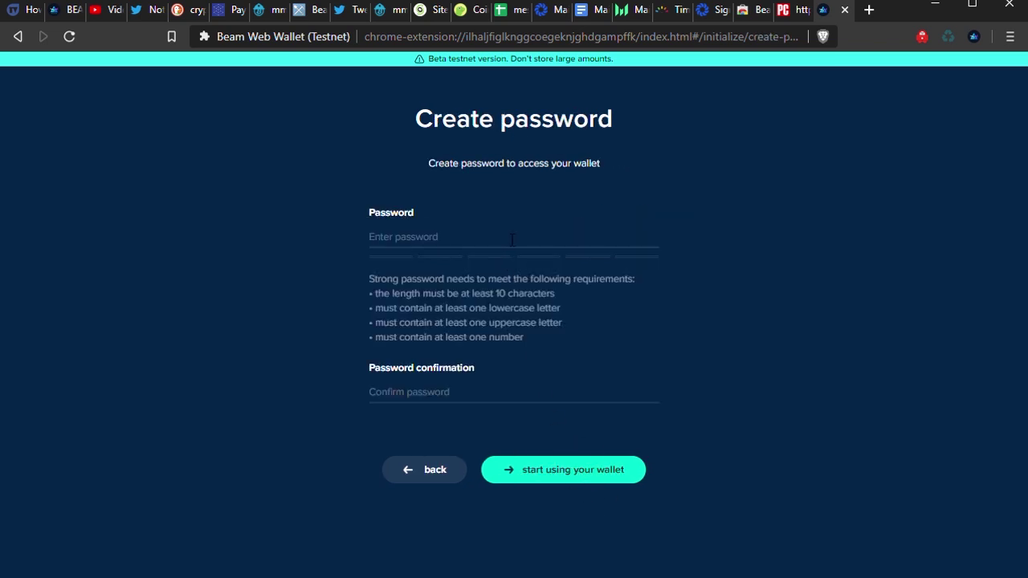
{"action": "type", "text": "•••"}
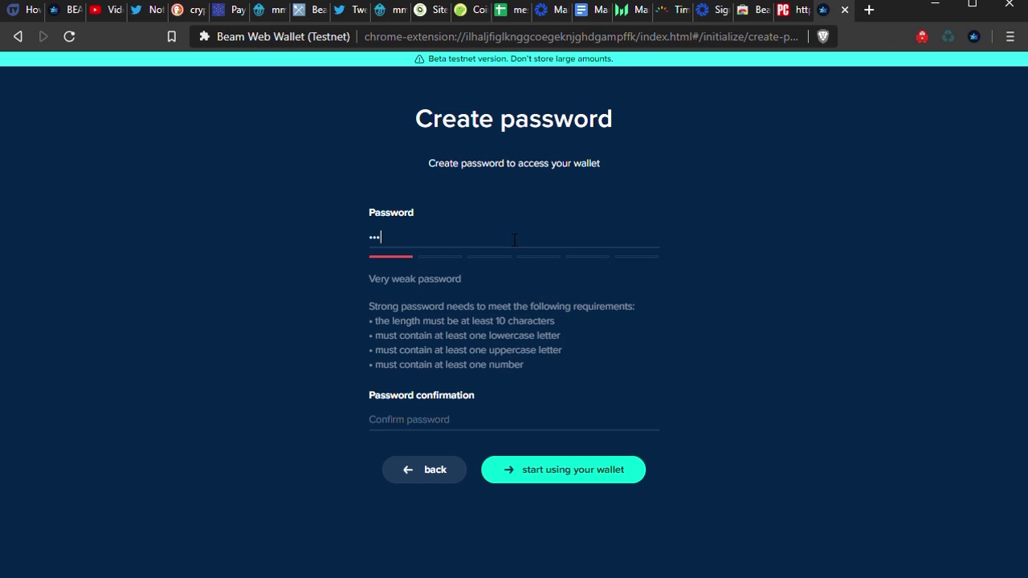
{"action": "left_click", "coordinate": [502, 425]}
{"action": "type", "text": "•••"}
{"action": "left_click", "coordinate": [559, 472]}
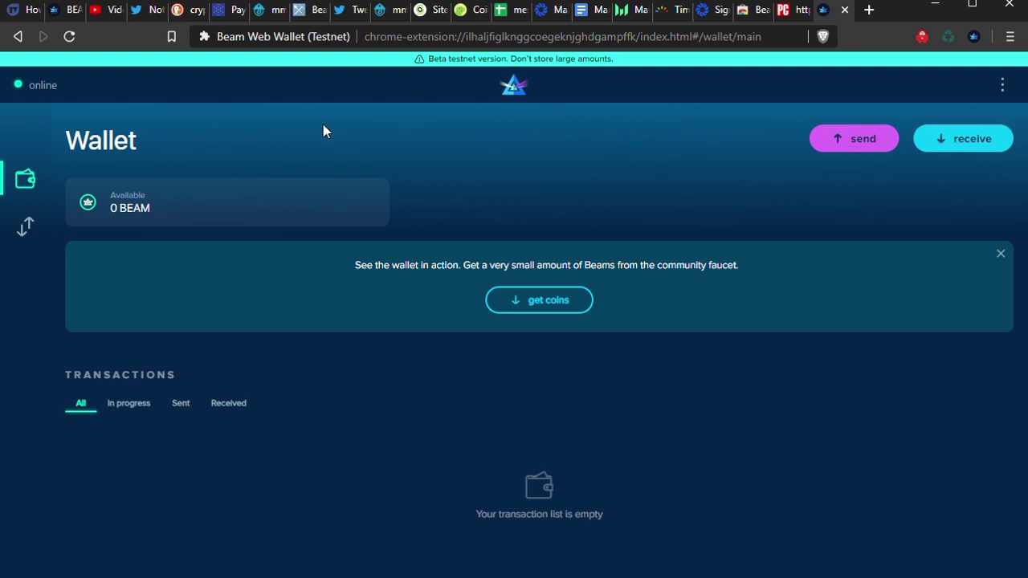
{"action": "left_click", "coordinate": [28, 226]}
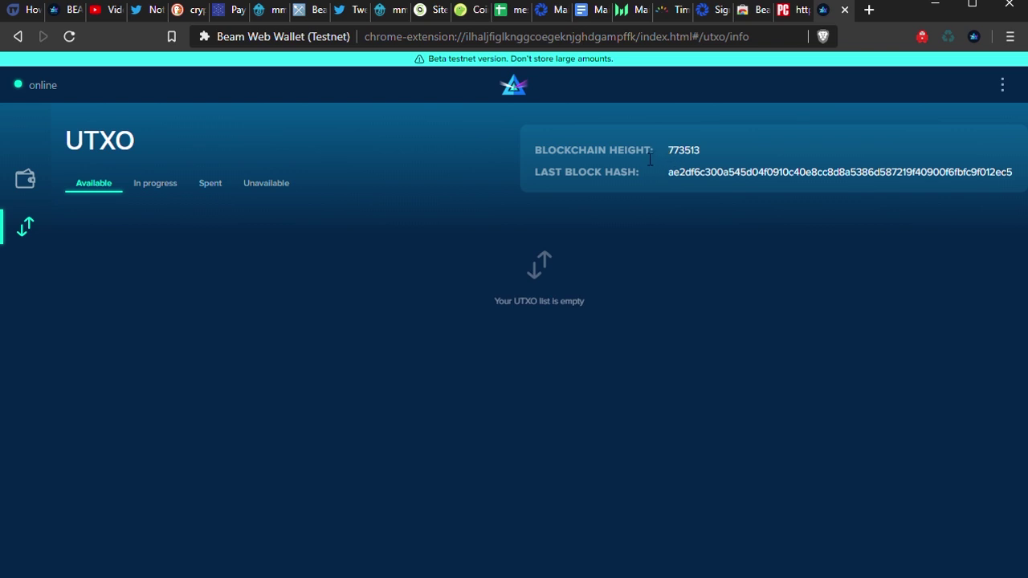
{"action": "left_click", "coordinate": [163, 192]}
{"action": "left_click", "coordinate": [215, 189]}
{"action": "left_click", "coordinate": [251, 190]}
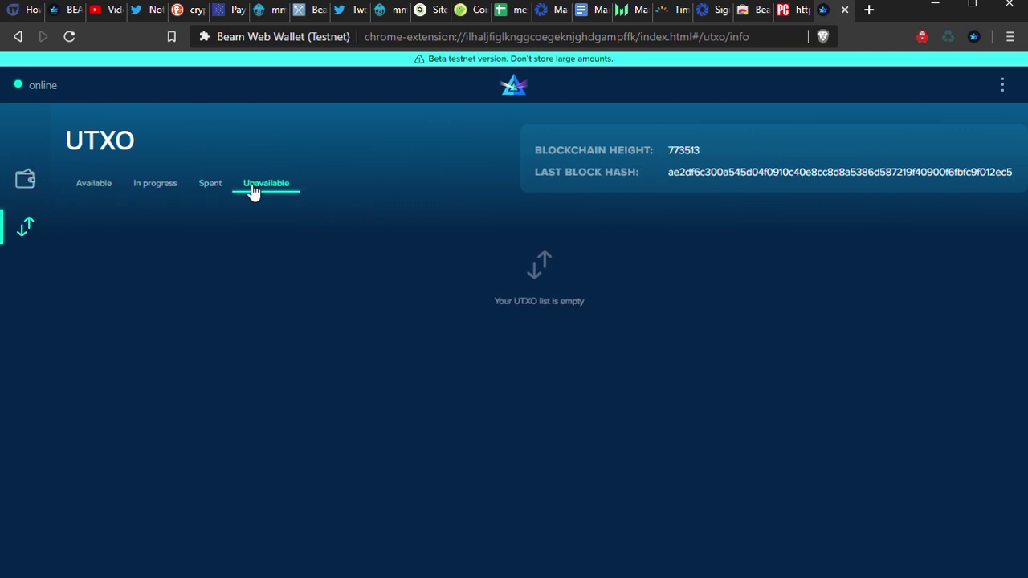
{"action": "left_click", "coordinate": [29, 180]}
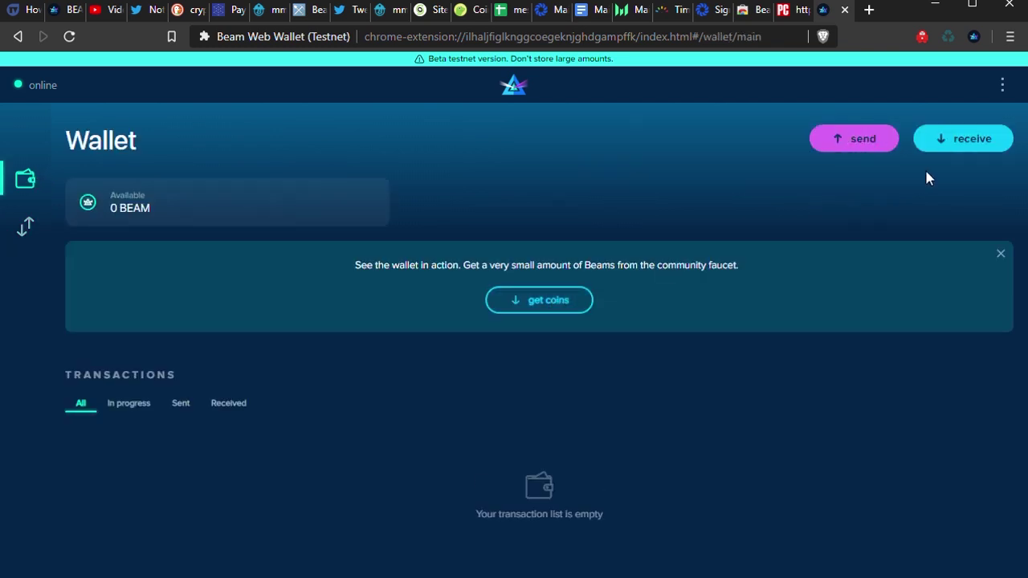
- Copy the wallet's auto-generated receive token from the Receive page to the clipboard
{"action": "left_click", "coordinate": [975, 148]}
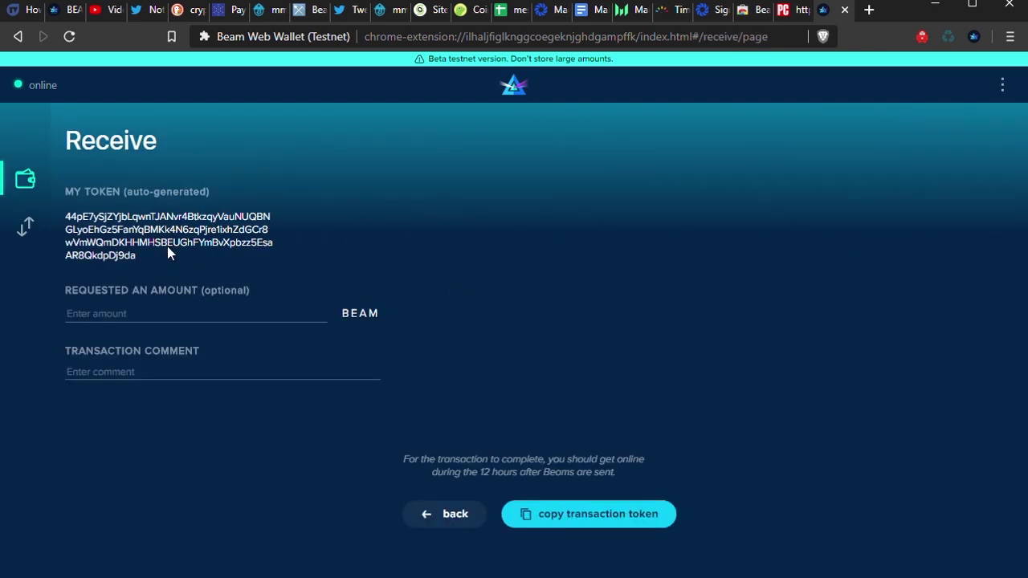
{"action": "double_click", "coordinate": [128, 239]}
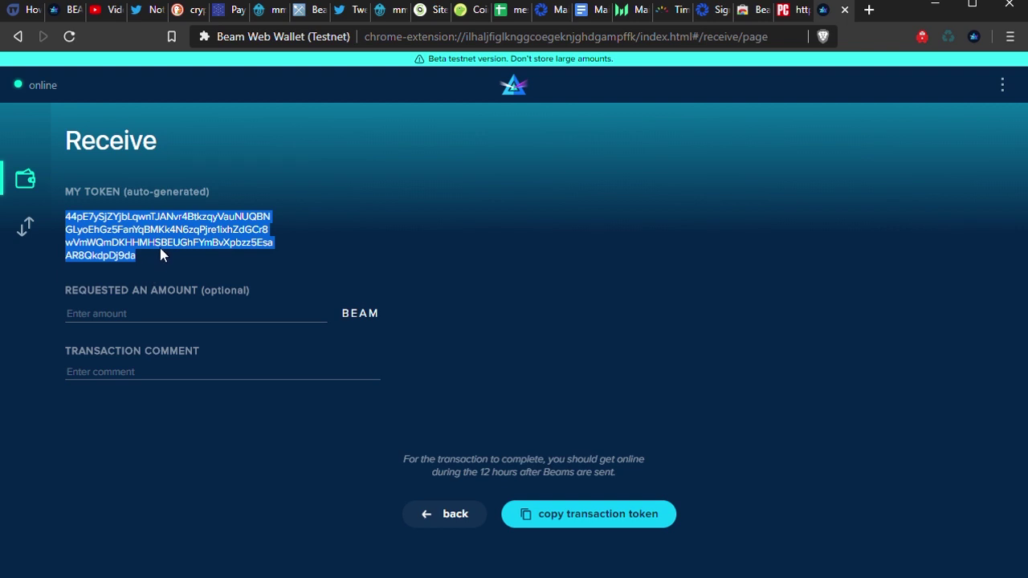
{"action": "left_click", "coordinate": [480, 257]}
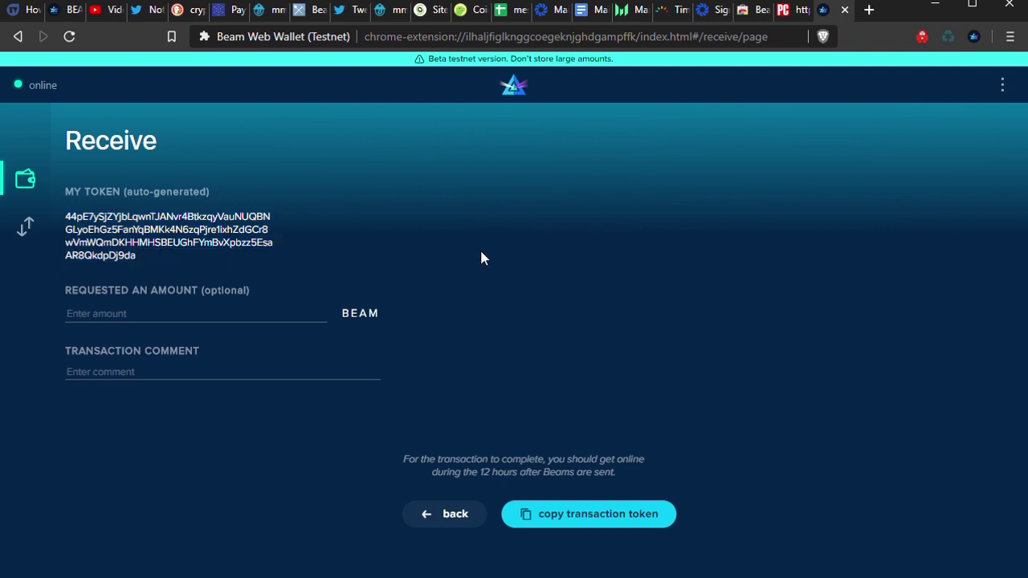
{"action": "left_click", "coordinate": [611, 517]}
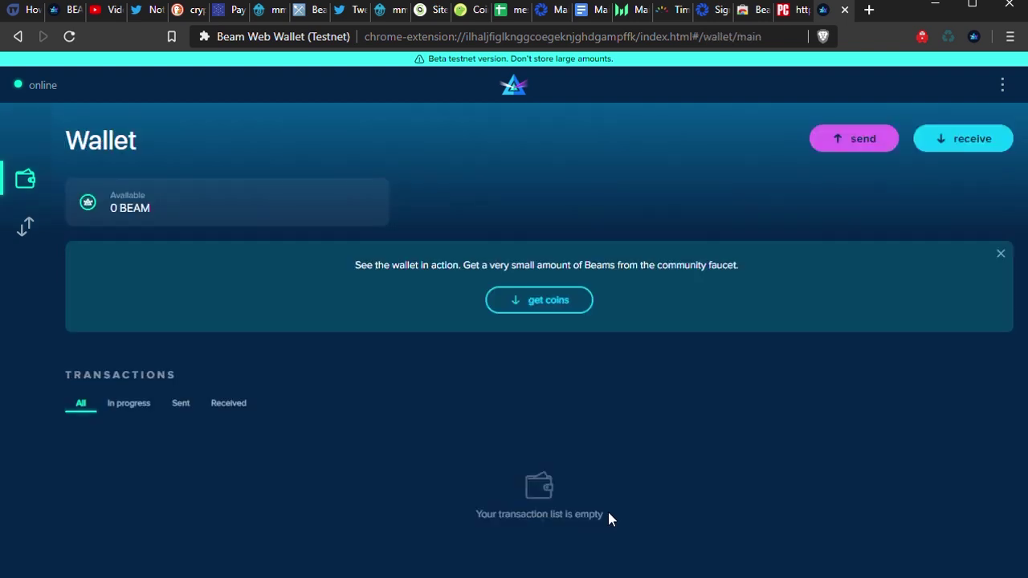
- Paste the wallet address into the Beam Community Faucet, request testnet beams, and return to the wallet
{"action": "left_click", "coordinate": [556, 299]}
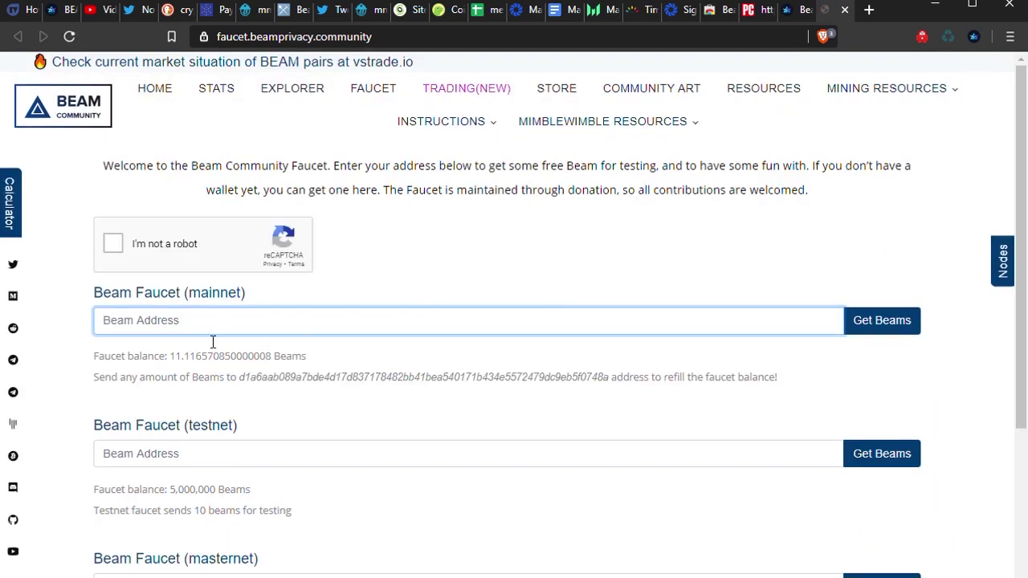
{"action": "left_click", "coordinate": [197, 456]}
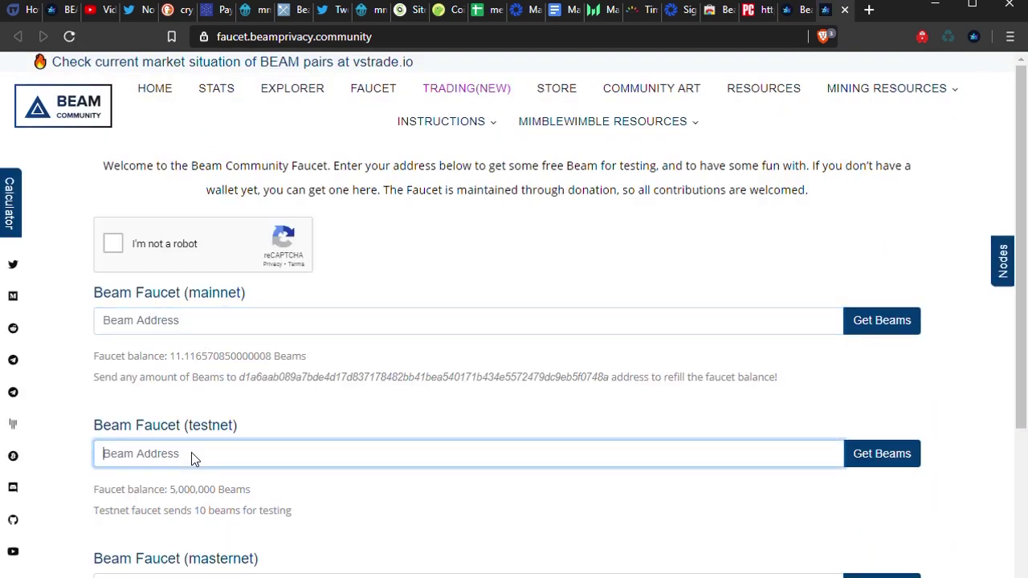
{"action": "key", "text": "ctrl+v"}
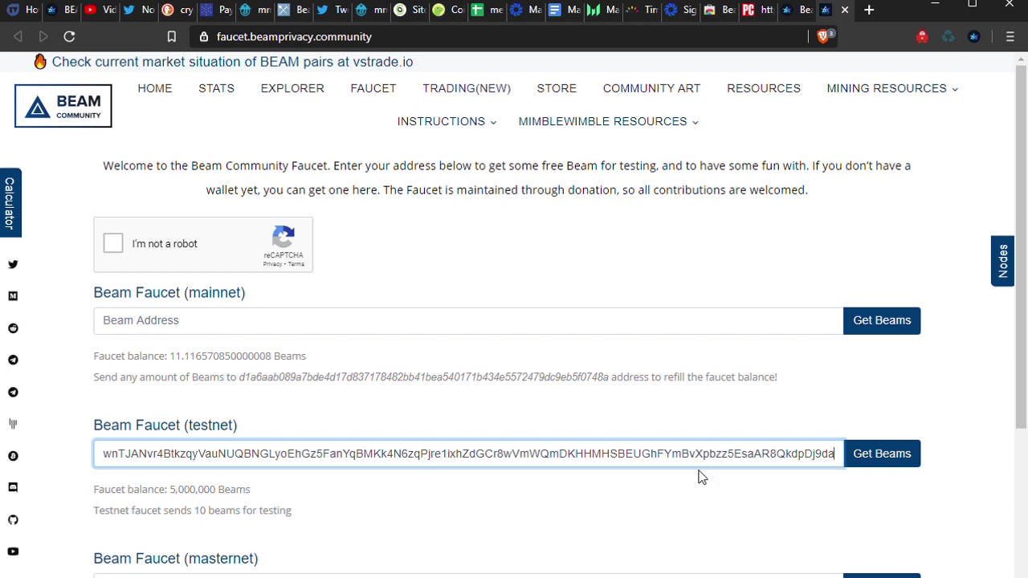
{"action": "left_click", "coordinate": [872, 454]}
{"action": "scroll", "coordinate": [498, 346], "scroll_direction": "down", "scroll_amount": 1}
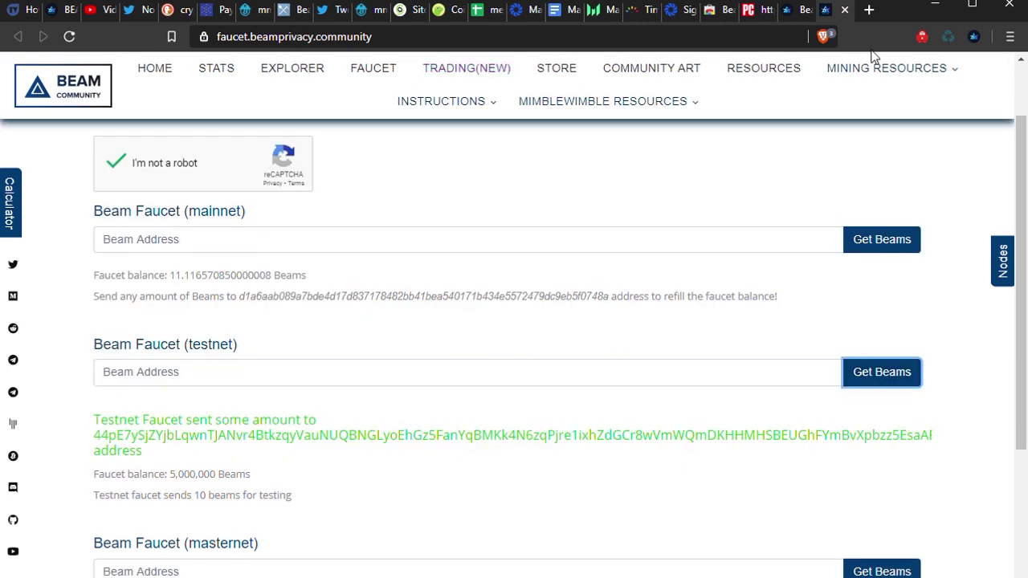
{"action": "left_click", "coordinate": [789, 10]}
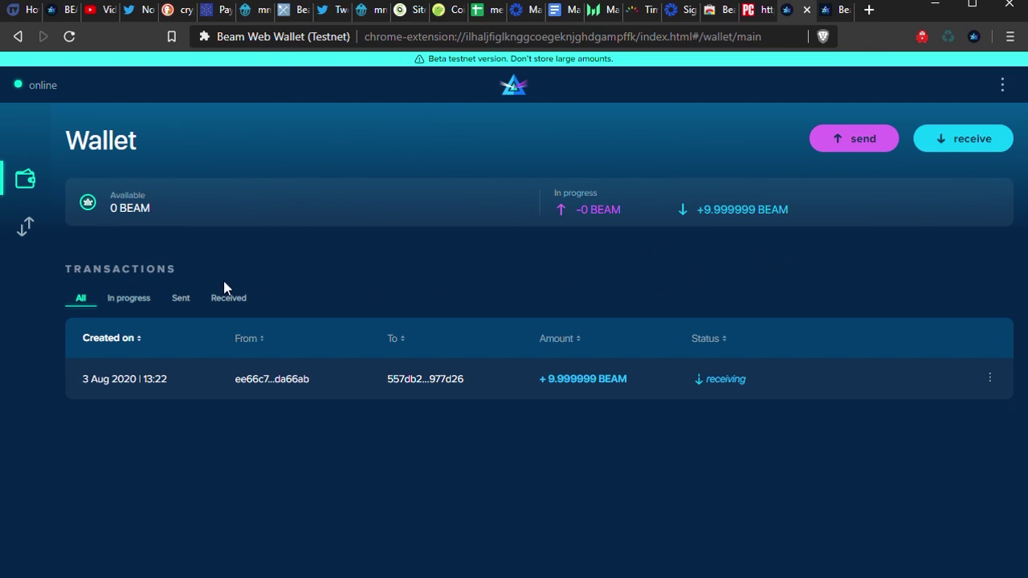
- Expand and collapse the details of the incoming +9.999999 BEAM transaction twice
{"action": "left_click", "coordinate": [402, 384]}
{"action": "left_click", "coordinate": [402, 384]}
{"action": "left_click", "coordinate": [403, 385]}
{"action": "left_click", "coordinate": [403, 384]}
- Toggle security mode on and off from the options menu, then go to Settings
{"action": "left_click", "coordinate": [1003, 88]}
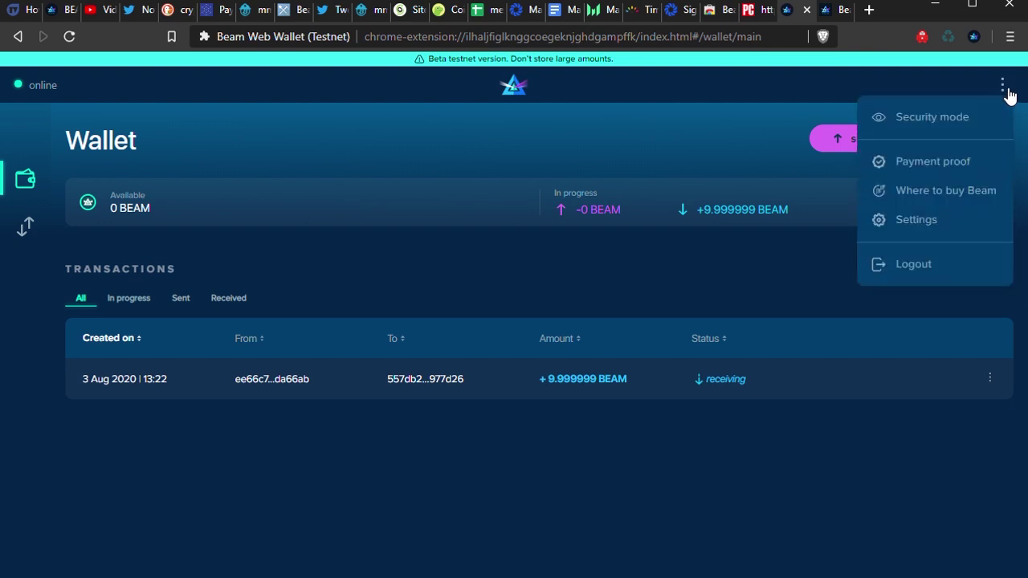
{"action": "left_click", "coordinate": [956, 119]}
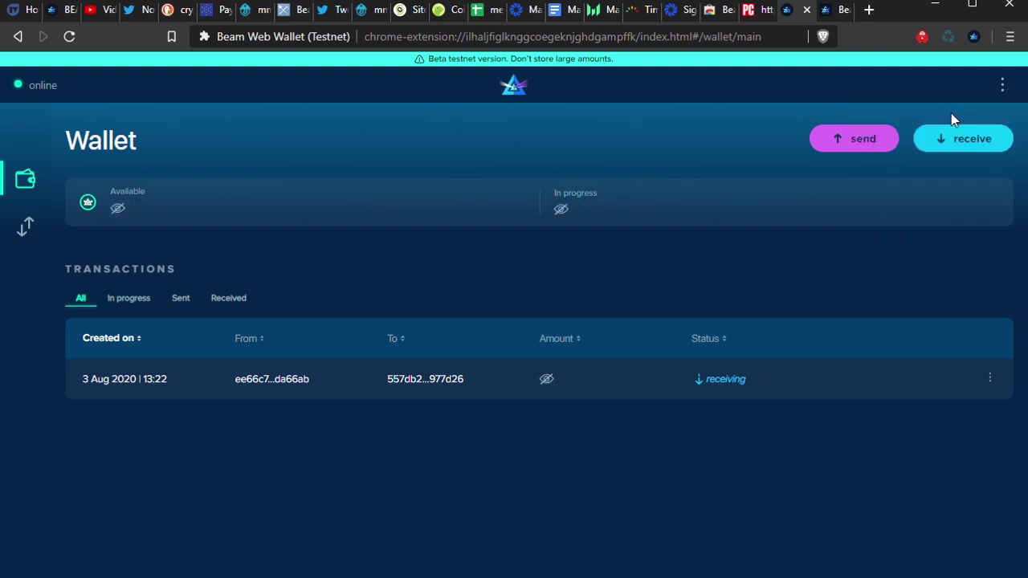
{"action": "left_click", "coordinate": [1003, 85]}
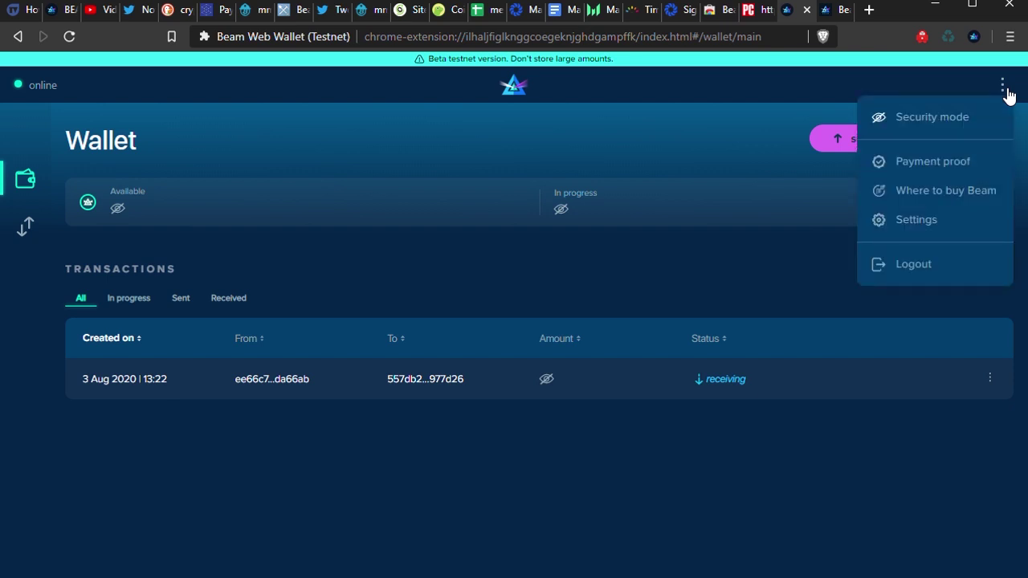
{"action": "left_click", "coordinate": [952, 118]}
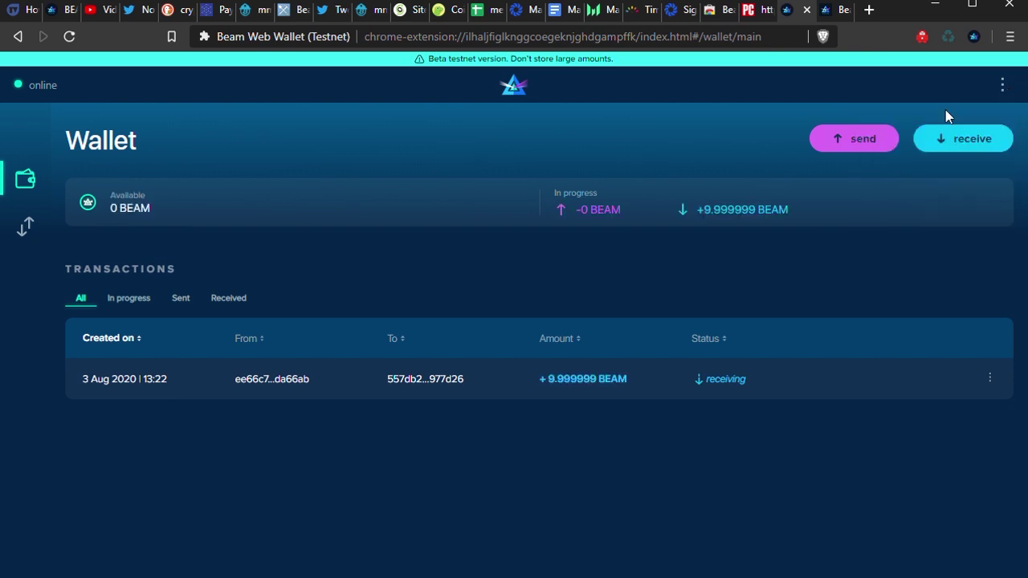
{"action": "left_click", "coordinate": [1003, 88]}
{"action": "left_click", "coordinate": [915, 219]}
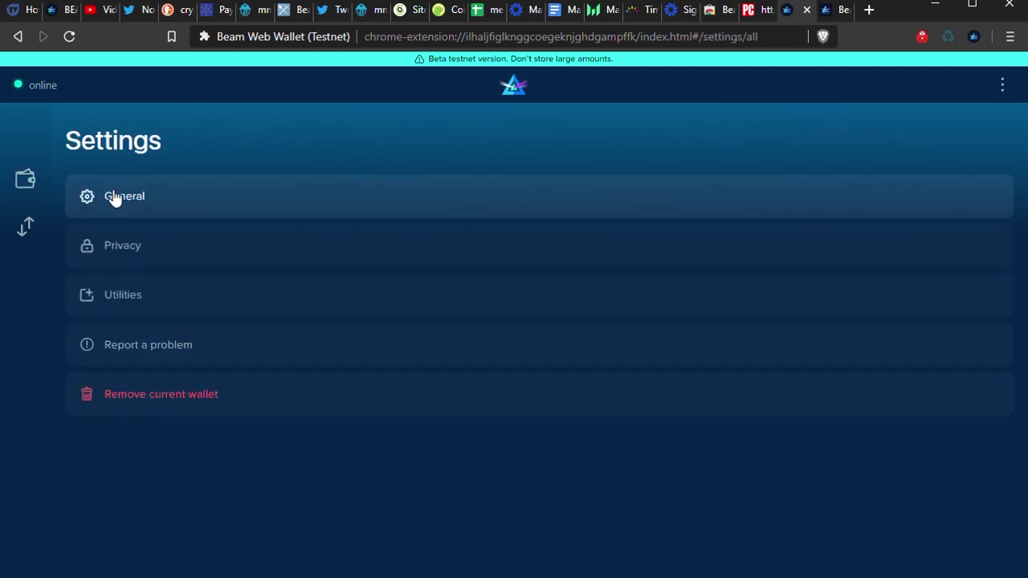
- Expand the General, Privacy and Utilities settings sections, then return to the Wallet overview
{"action": "left_click", "coordinate": [115, 198]}
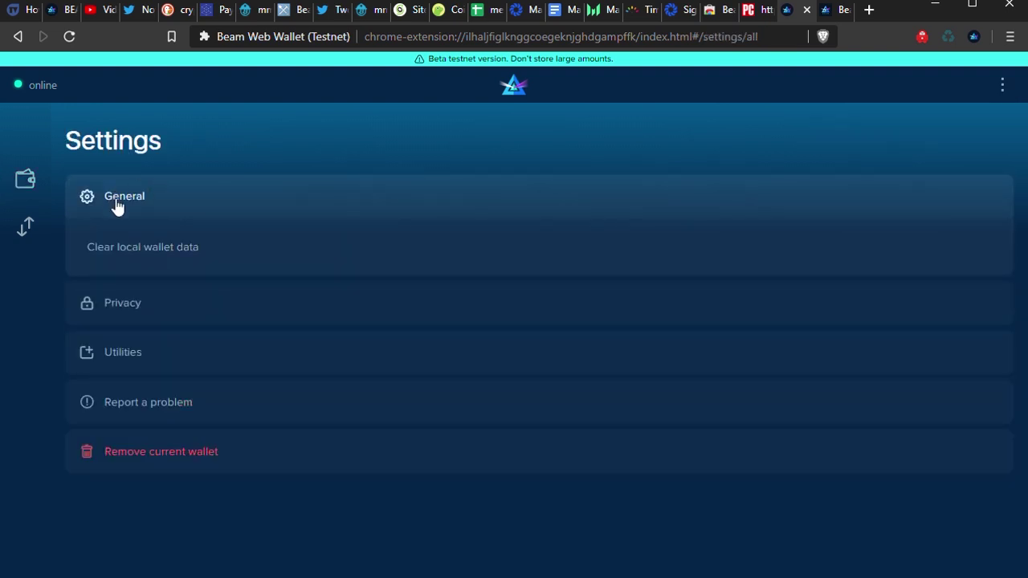
{"action": "left_click", "coordinate": [117, 311]}
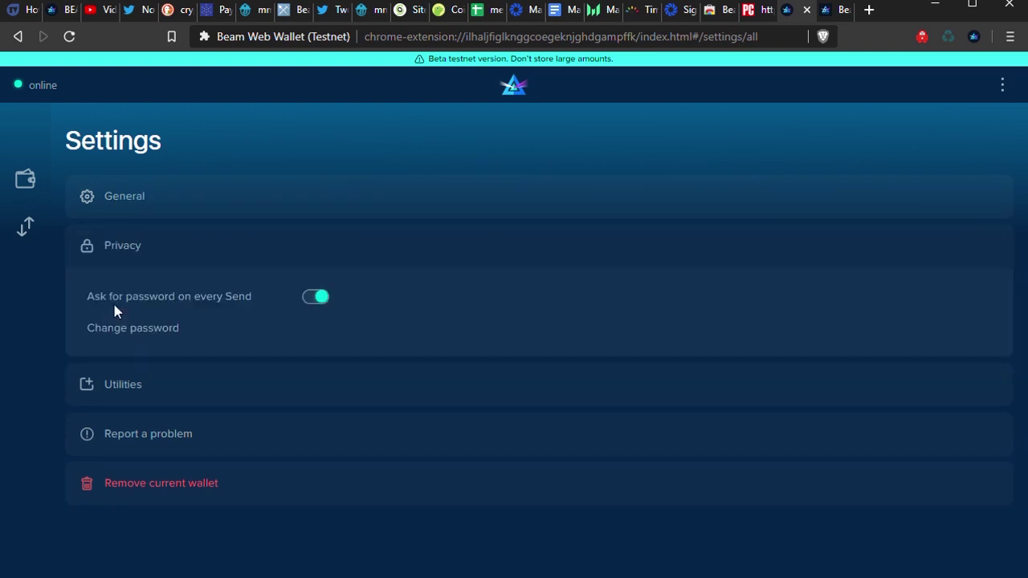
{"action": "left_click", "coordinate": [123, 384]}
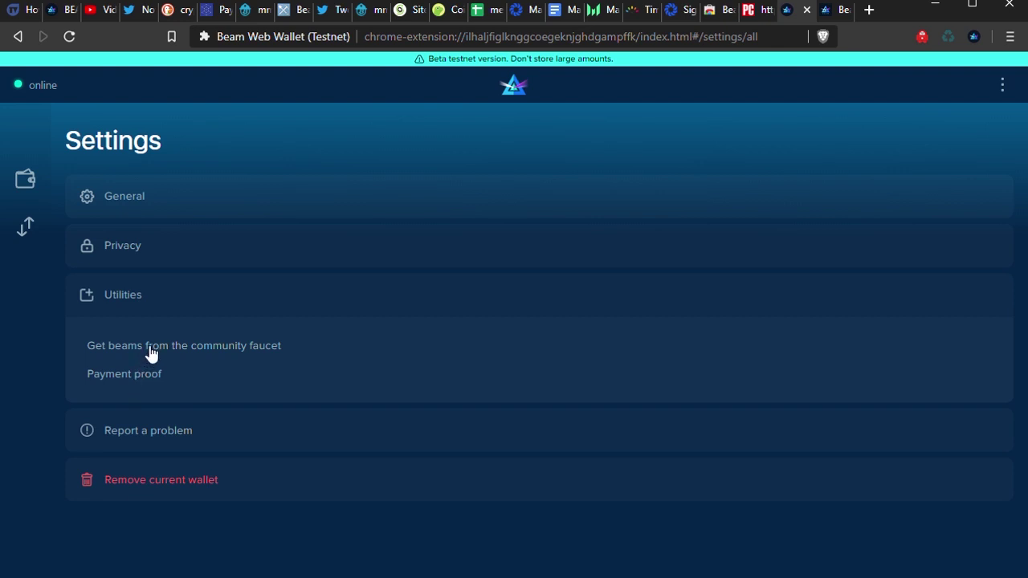
{"action": "left_click", "coordinate": [27, 180]}
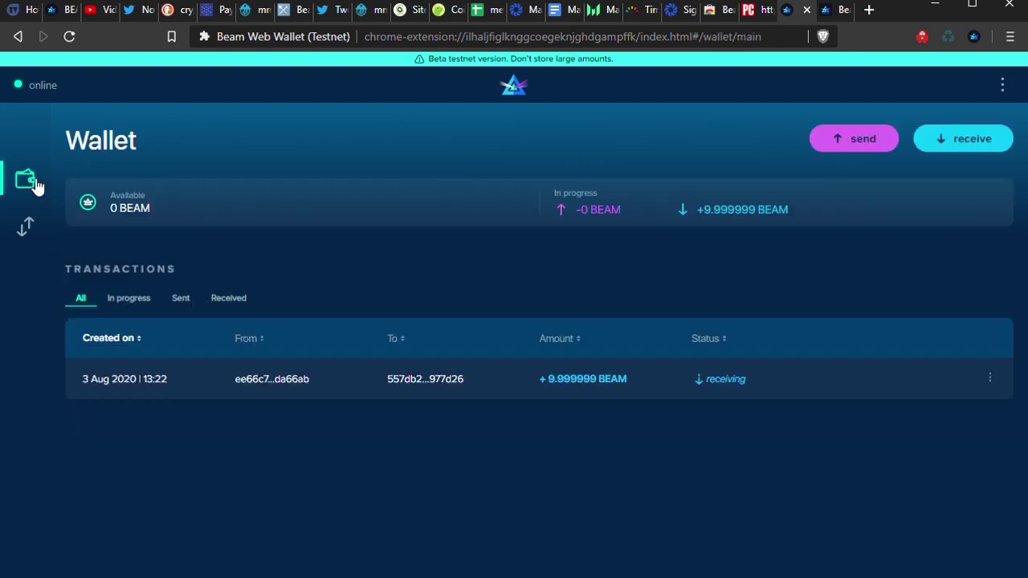
- Open and dismiss the options menu while waiting for the 9.999999 BEAM transfer to be received
{"action": "left_click", "coordinate": [1002, 86]}
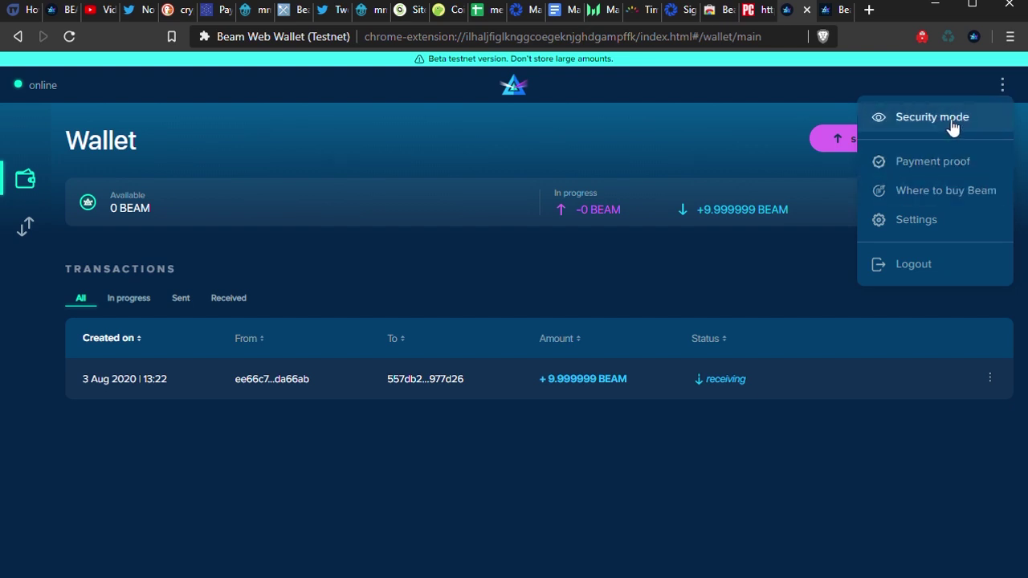
{"action": "left_click", "coordinate": [619, 168]}
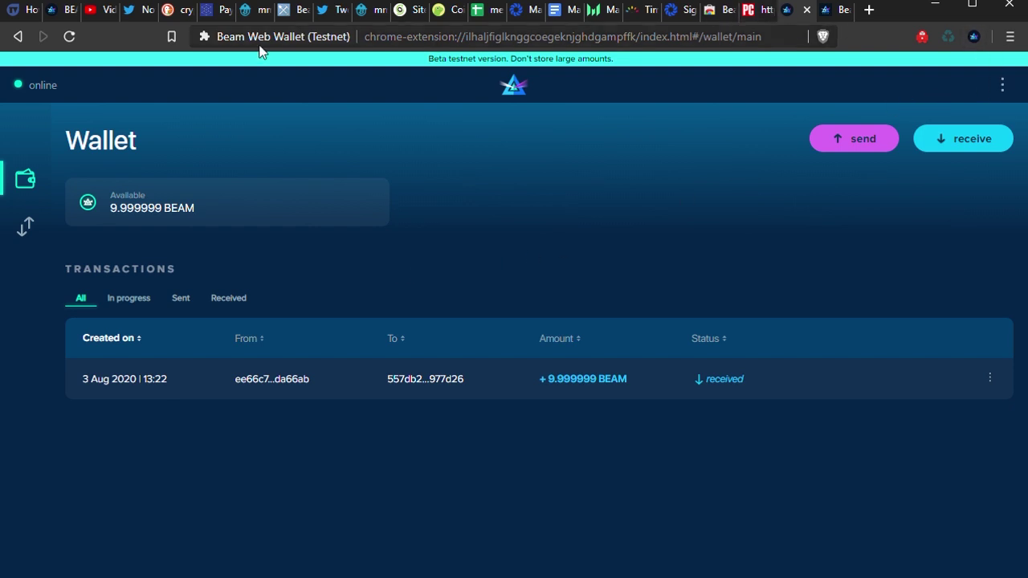
{"action": "left_click", "coordinate": [67, 16]}
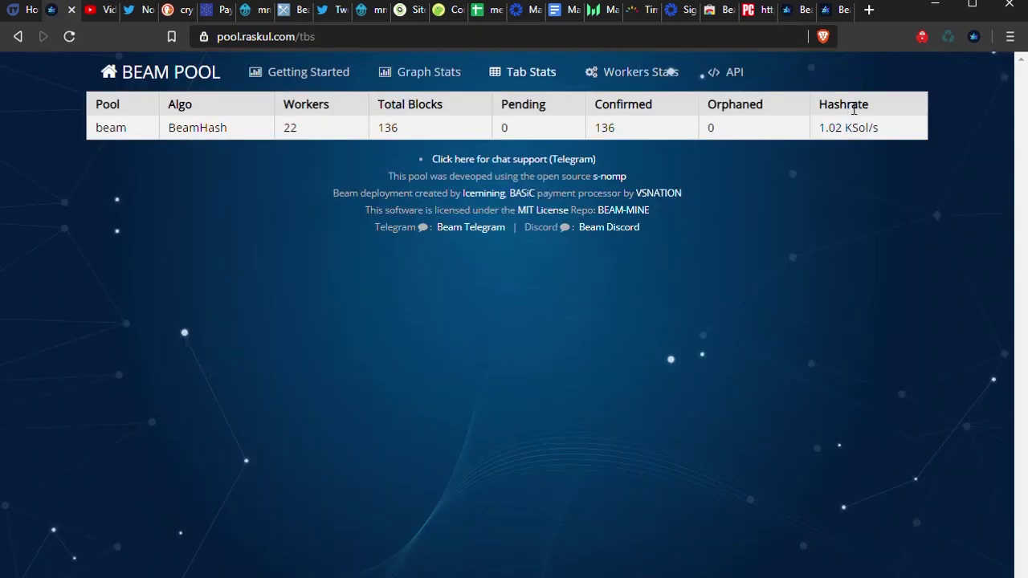
{"action": "left_click", "coordinate": [973, 37]}
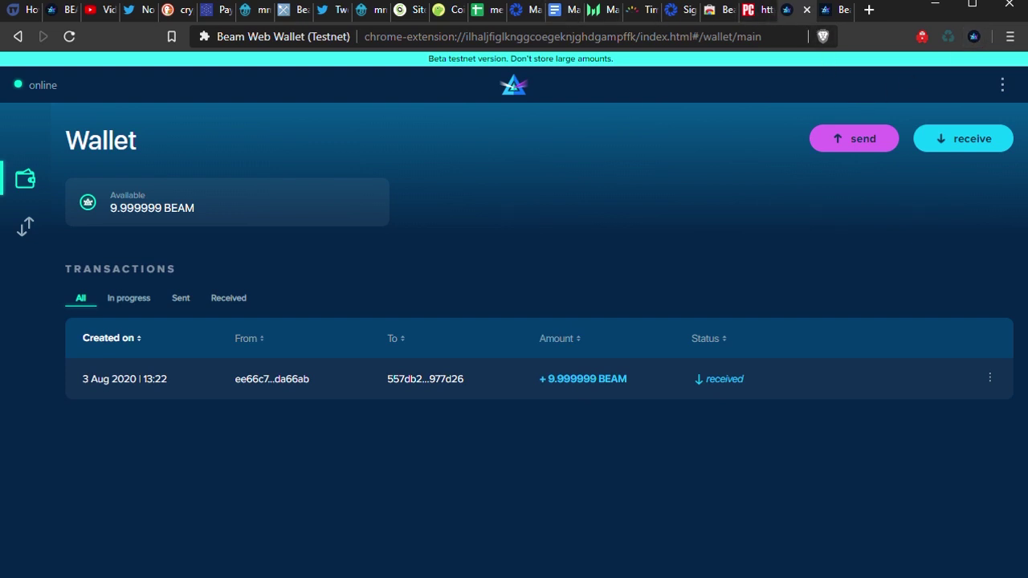
- Close the full-page wallet tab and paste the wallet password into the extension's unlock prompt
{"action": "left_click", "coordinate": [805, 9]}
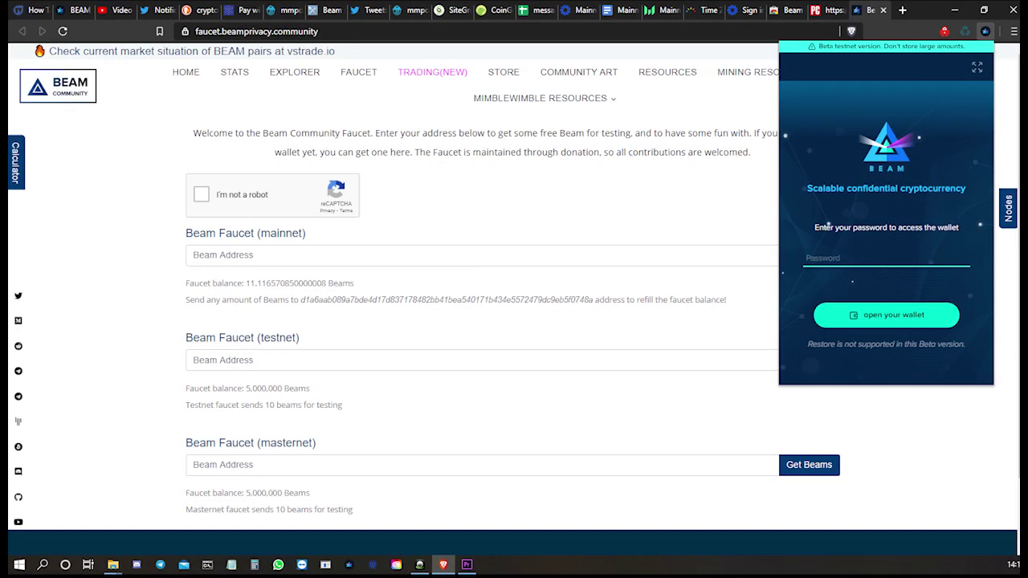
{"action": "key", "text": "ctrl+v"}
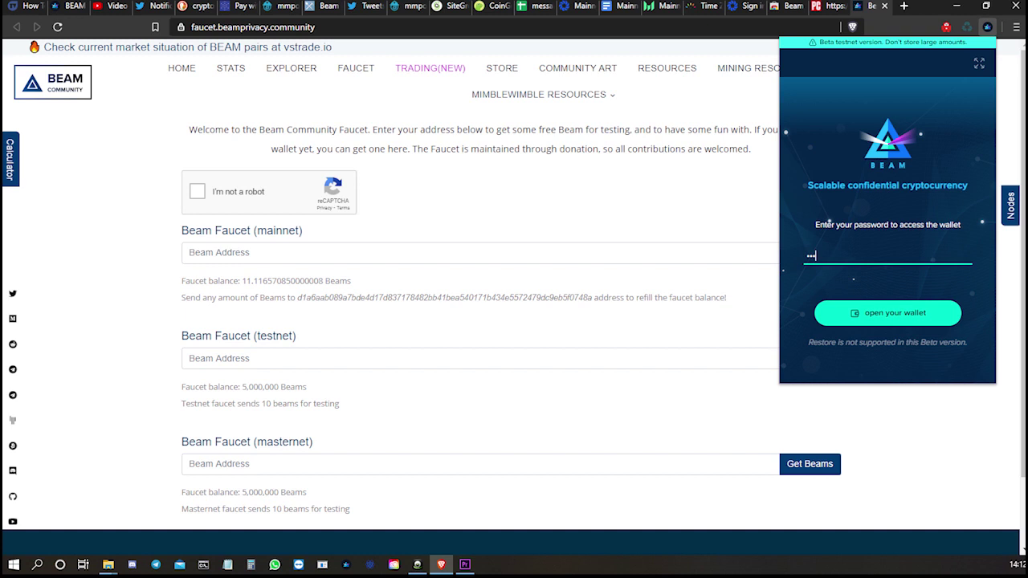